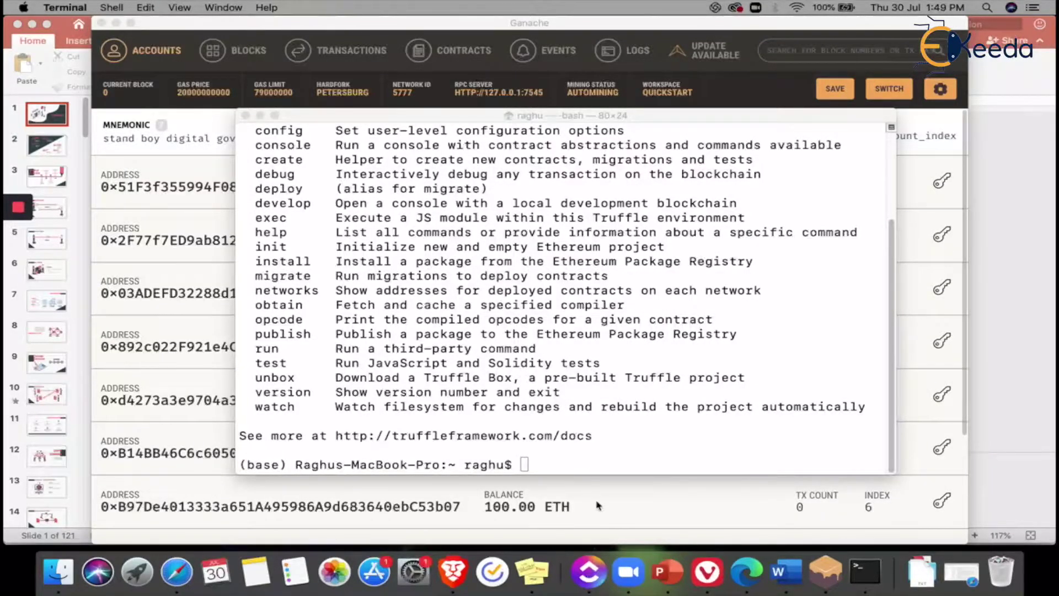
Erase the half-typed truffle init command from the Terminal prompt
click(626, 402)
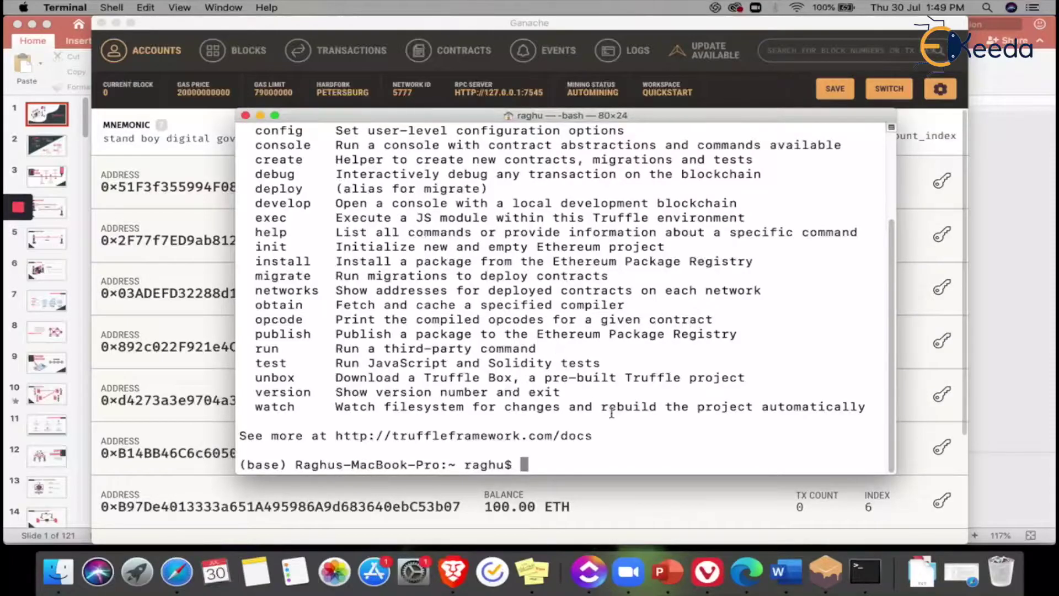
text(truffle init)
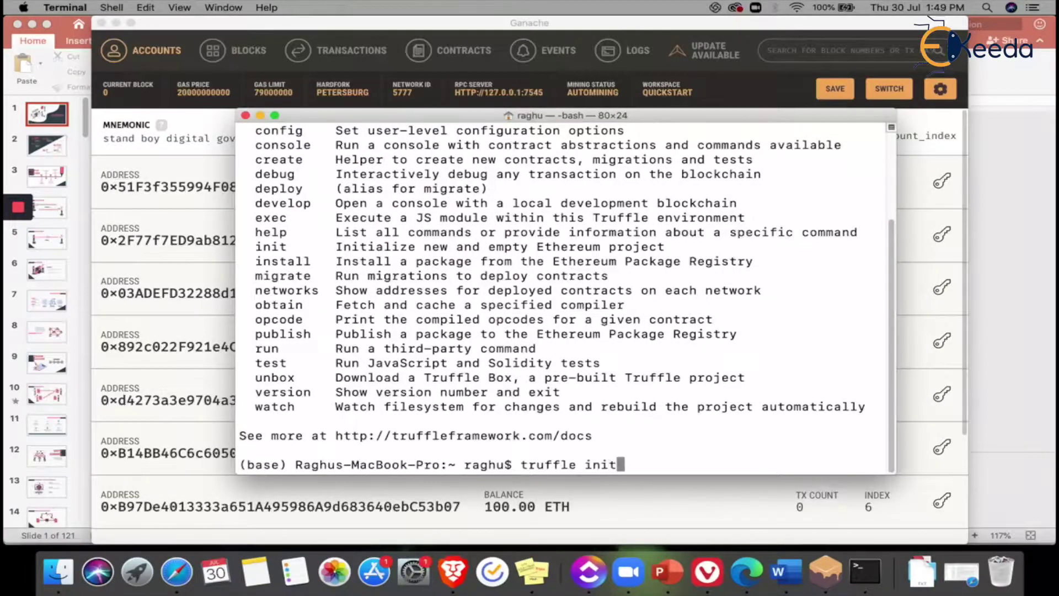
key(BackSpace)
key(BackSpace)
key(BackSpace)
key(BackSpace)
key(BackSpace)
key(BackSpace)
key(BackSpace)
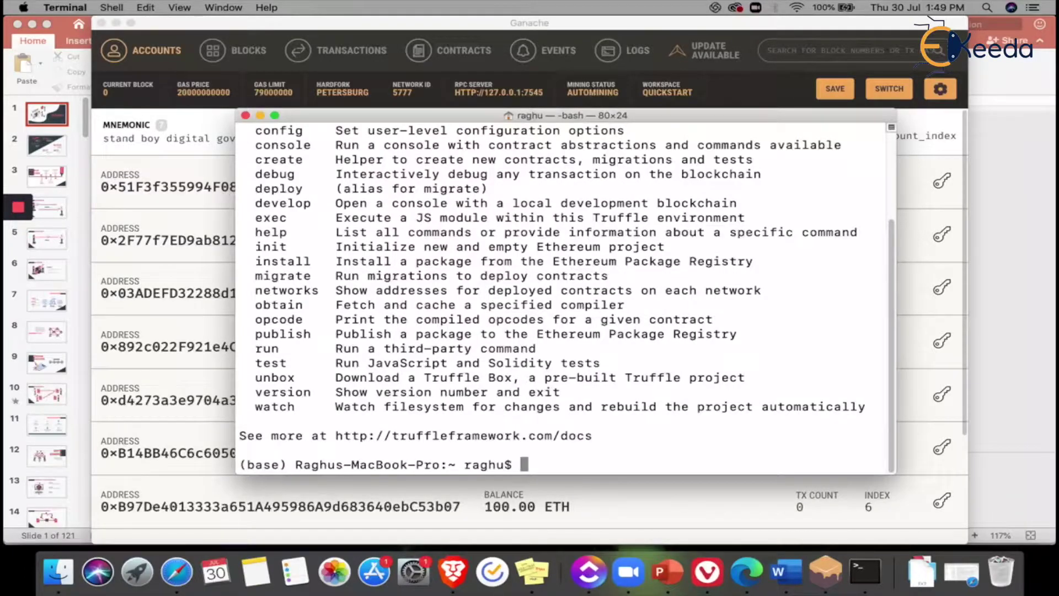
Launch Visual Studio Code and close the call.js, interact.js and remaining editor tabs
key(super+space)
text(visual)
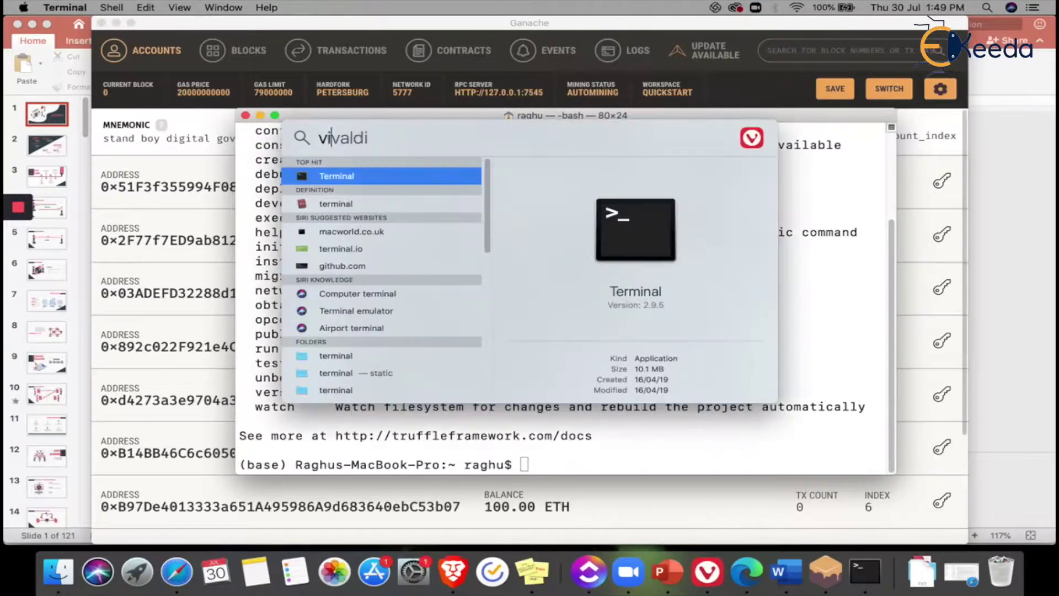
key(Return)
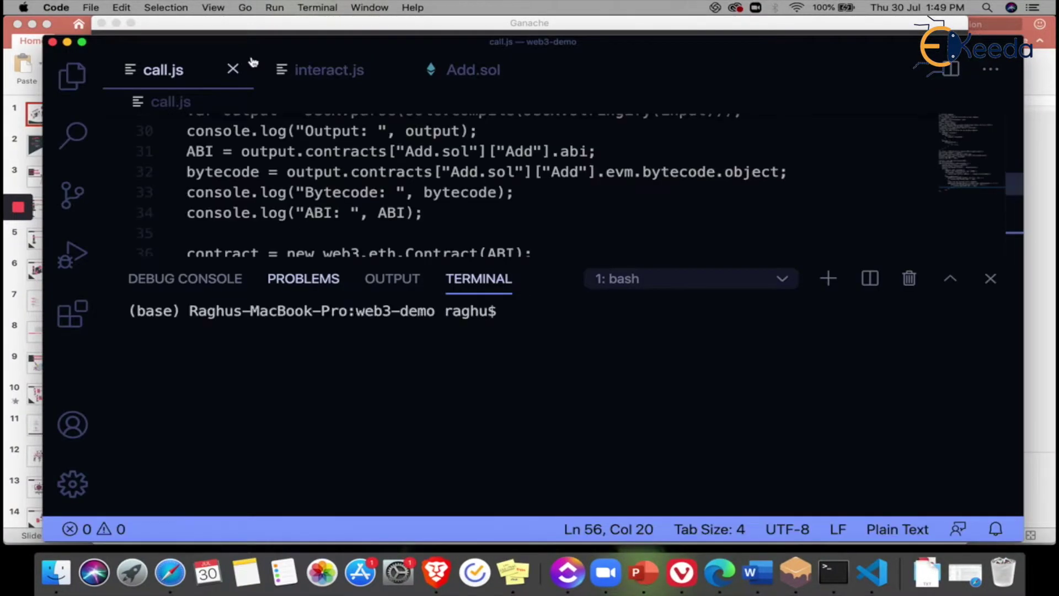
click(234, 69)
click(233, 69)
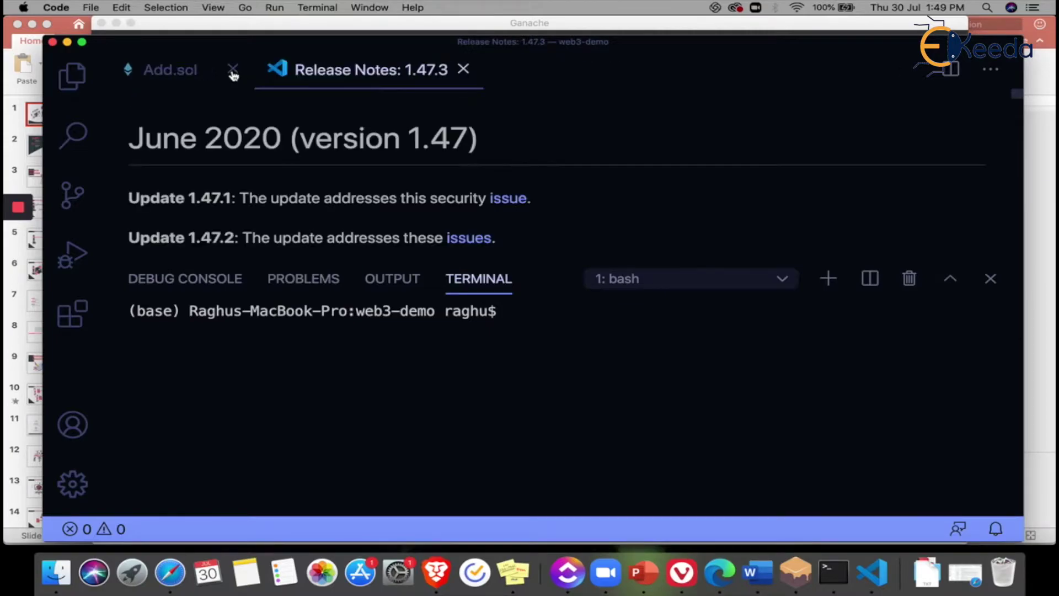
click(318, 70)
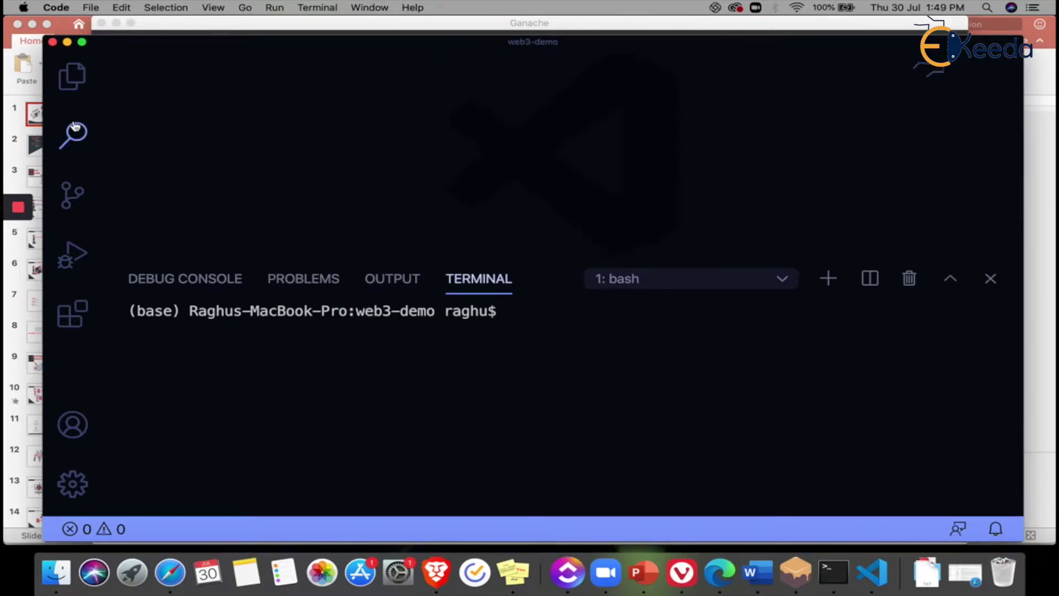
Collapse the web3-demo folder in the Explorer and hide the sidebar
click(72, 77)
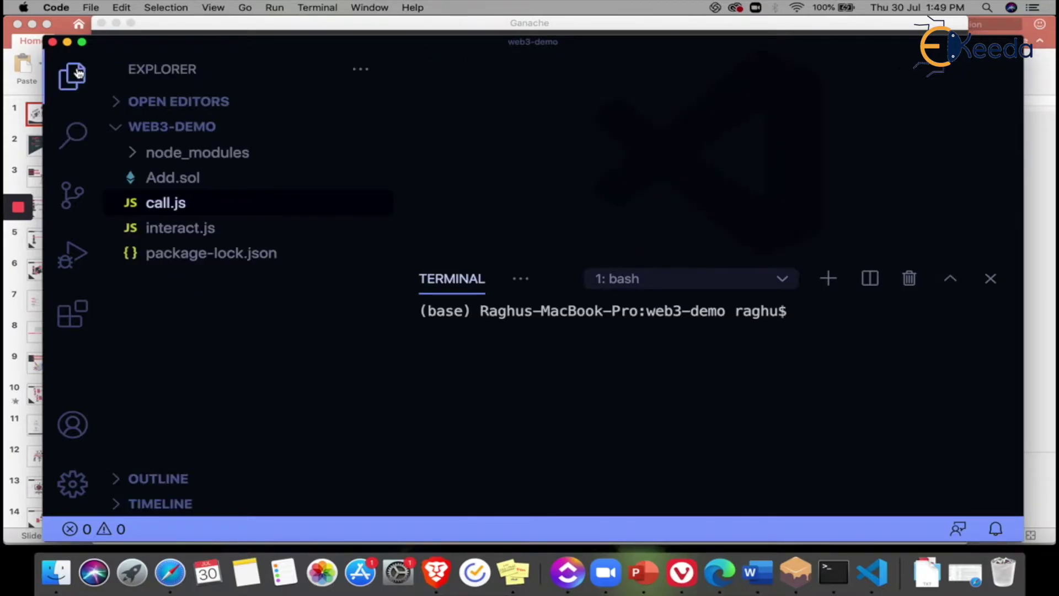
click(120, 125)
click(73, 77)
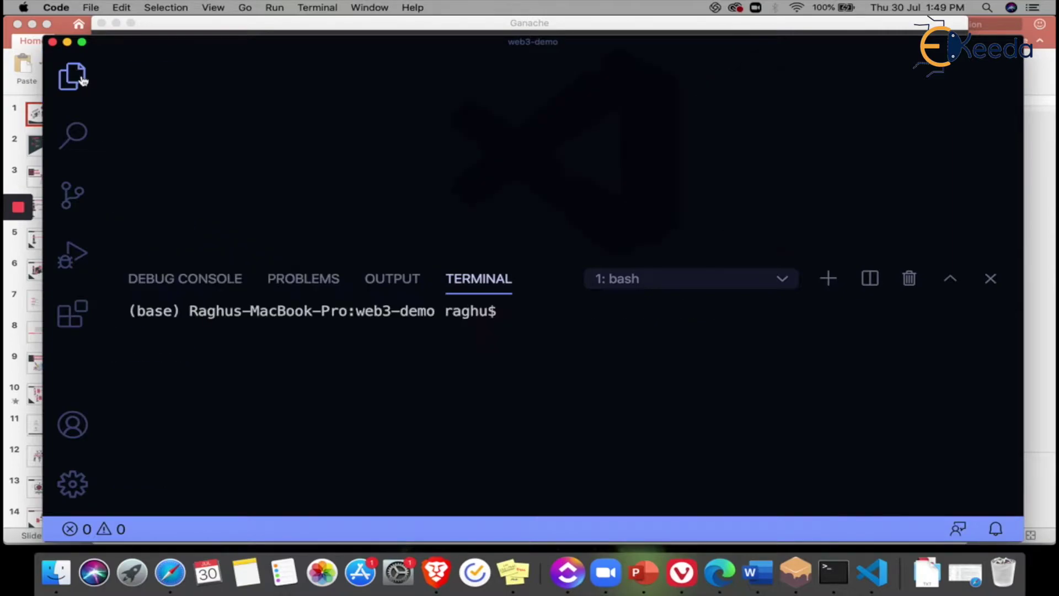
Add the raghu folder via File > Add Folder to Workspace, with web3-demo collapsed
click(96, 10)
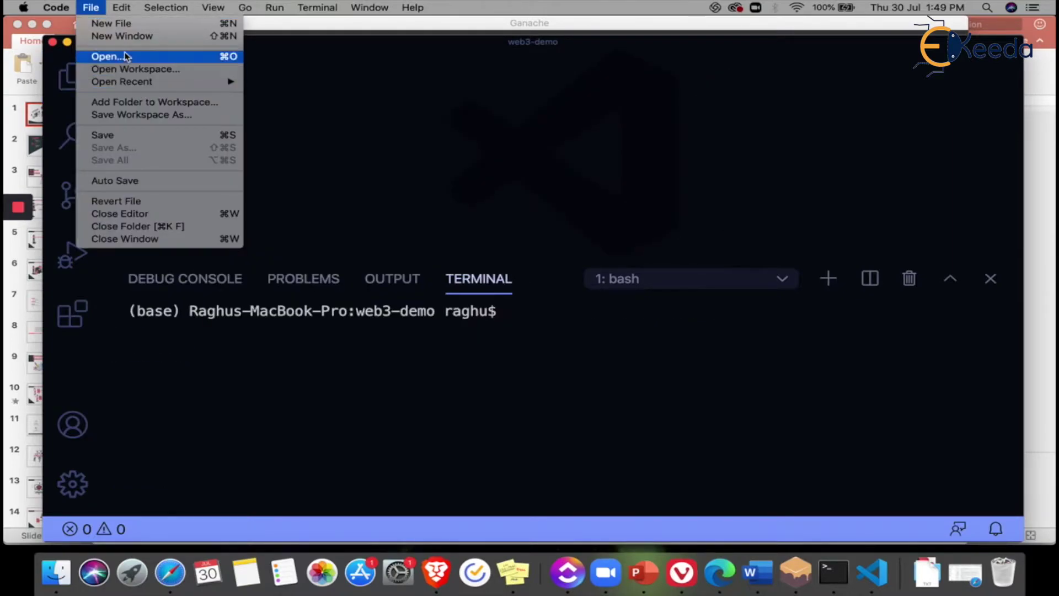
click(164, 105)
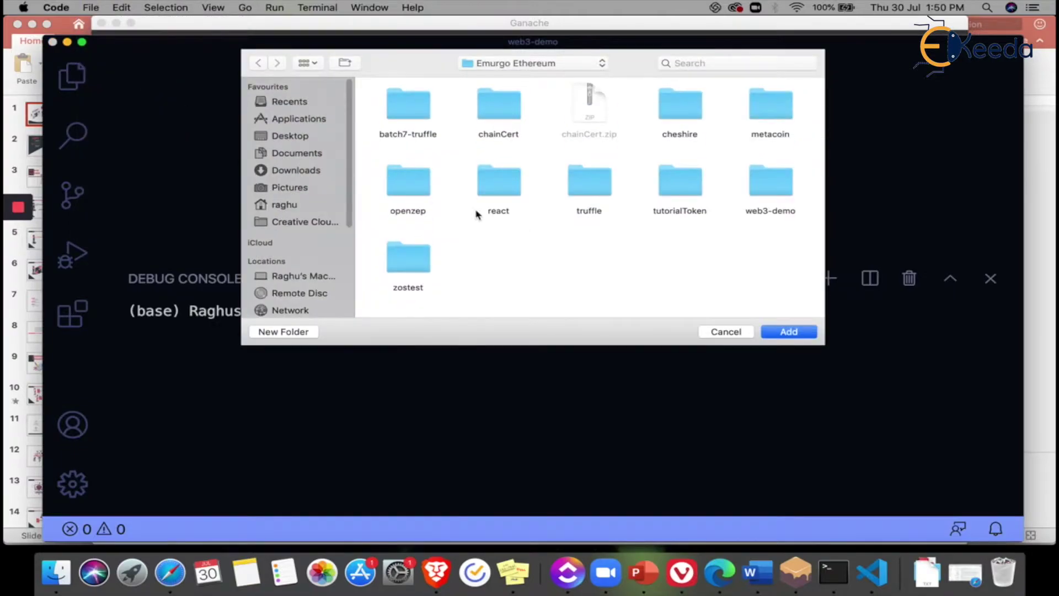
click(284, 204)
scroll(455, 243, down, 3)
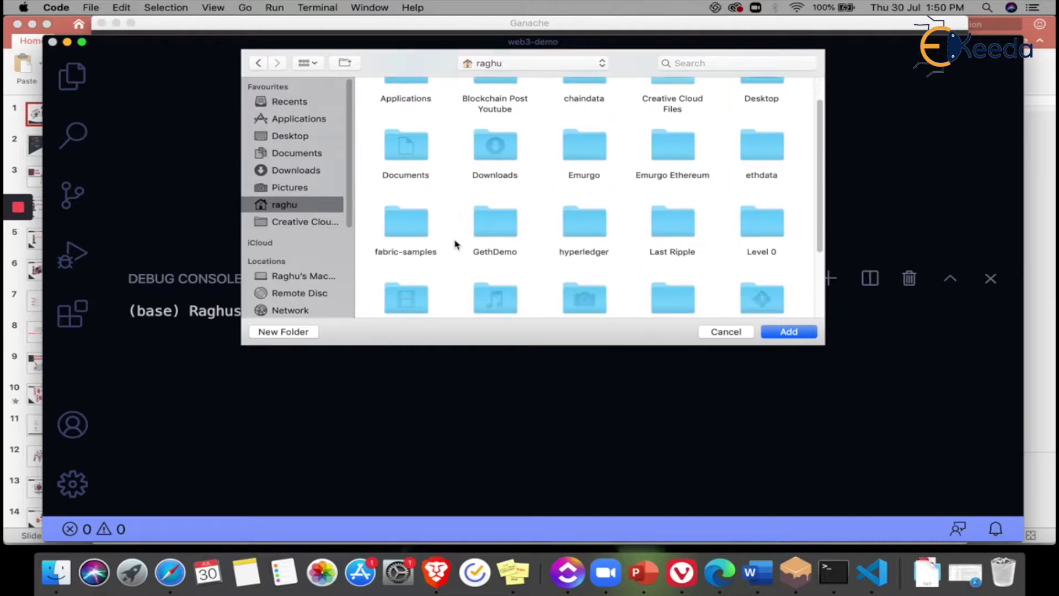
scroll(454, 243, up, 3)
click(787, 332)
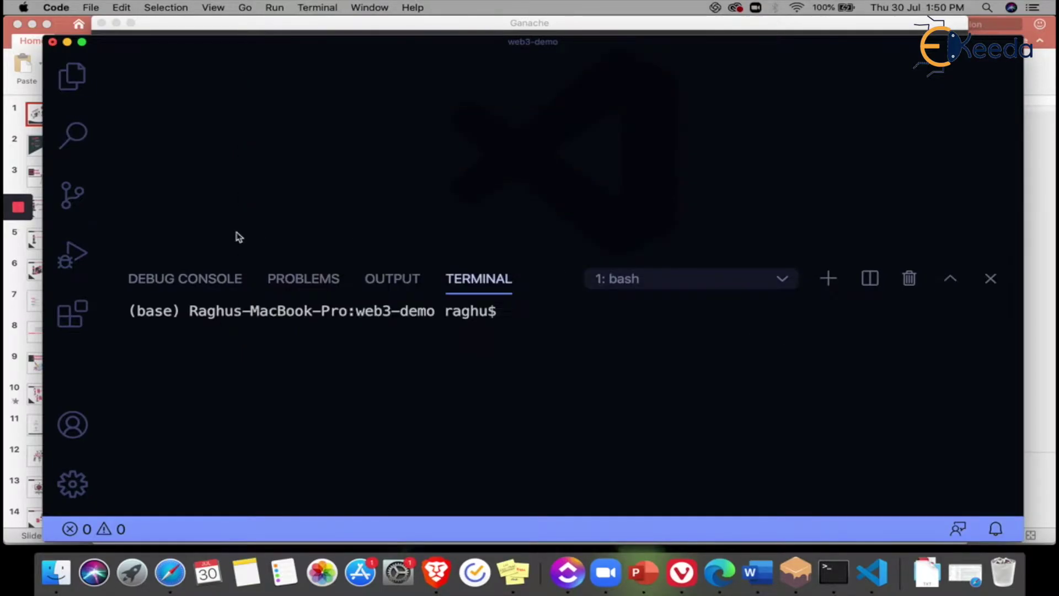
click(71, 76)
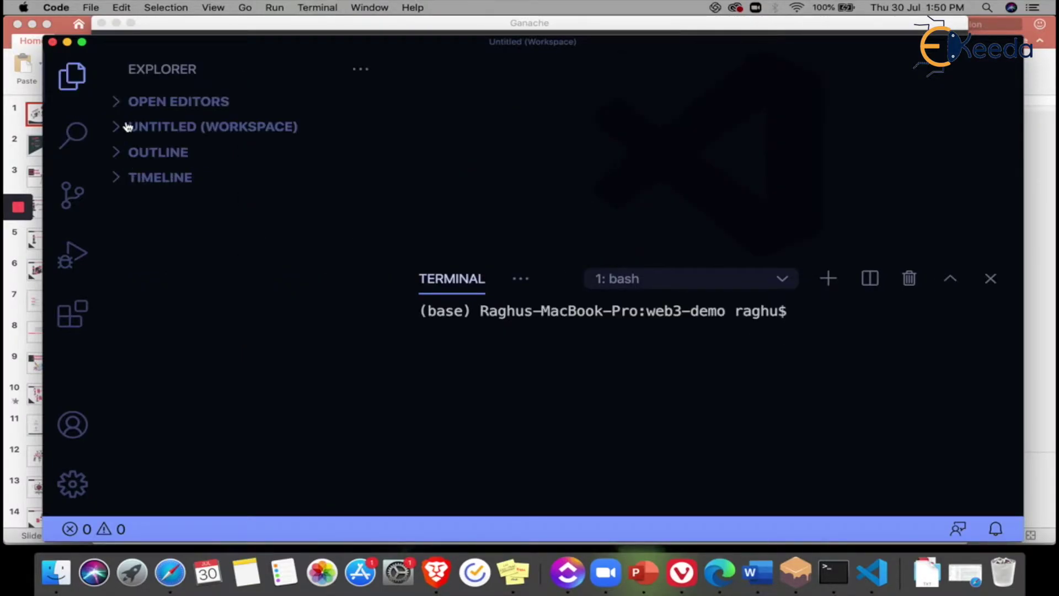
click(168, 126)
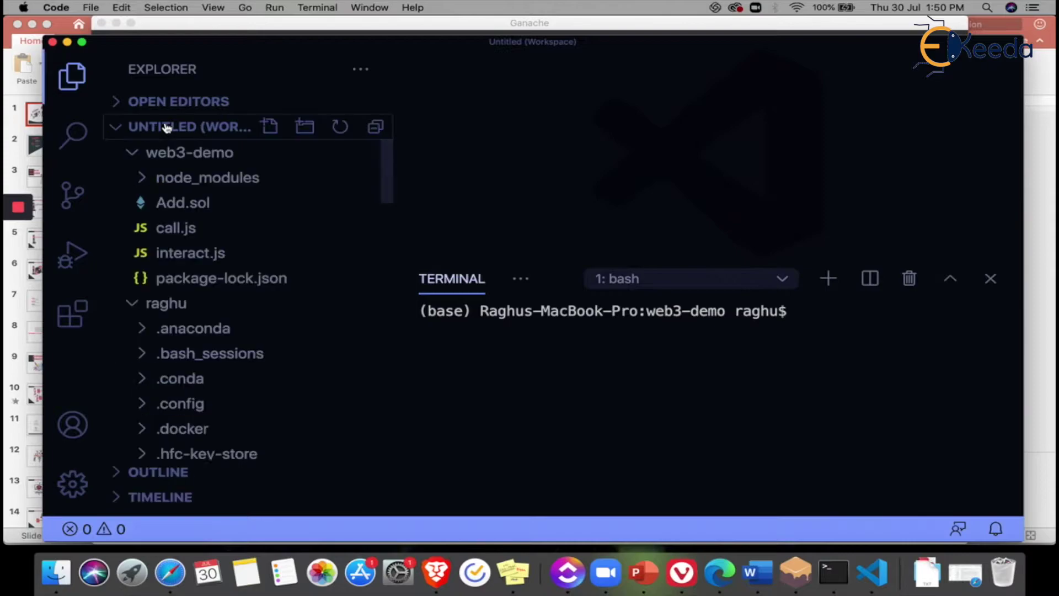
click(145, 152)
scroll(176, 261, down, 5)
scroll(176, 262, down, 5)
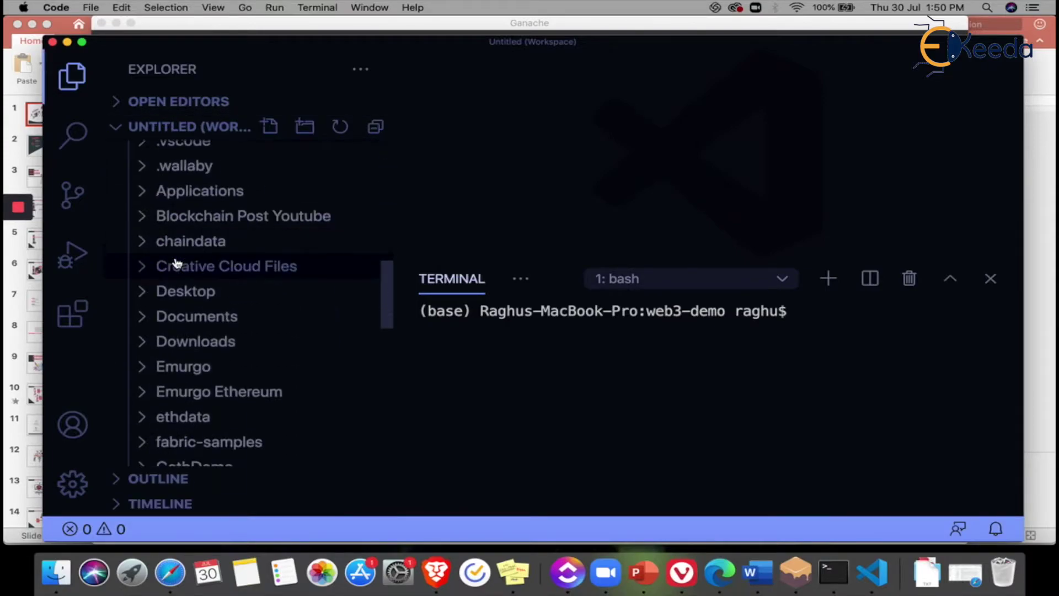
scroll(176, 262, down, 5)
scroll(176, 262, up, 10)
scroll(176, 262, up, 3)
scroll(176, 261, up, 5)
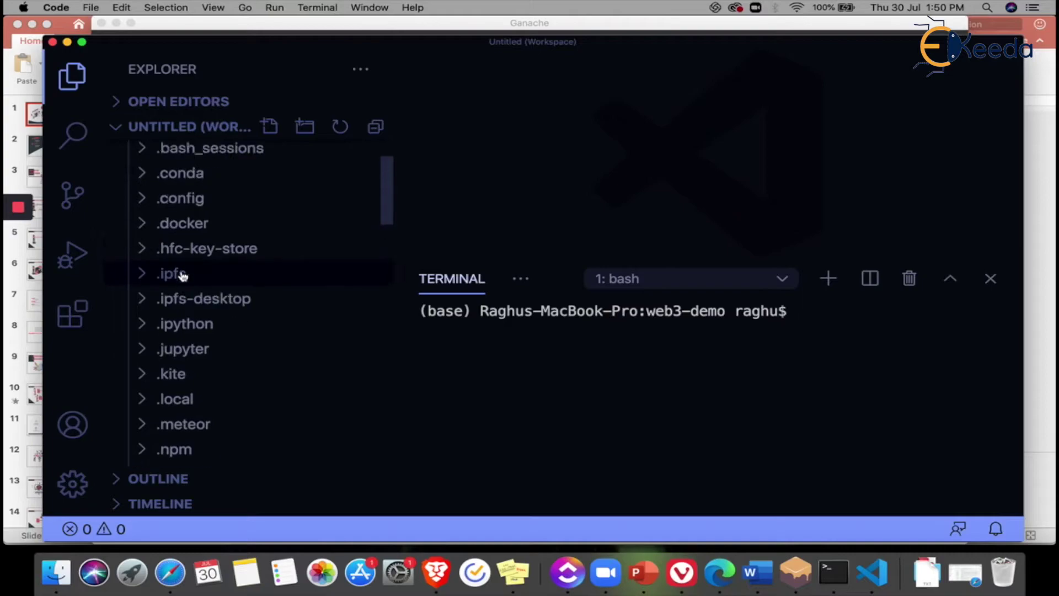
scroll(176, 248, up, 5)
Add a new folder named 'Ethereum Masterclass' under raghu
right_click(176, 180)
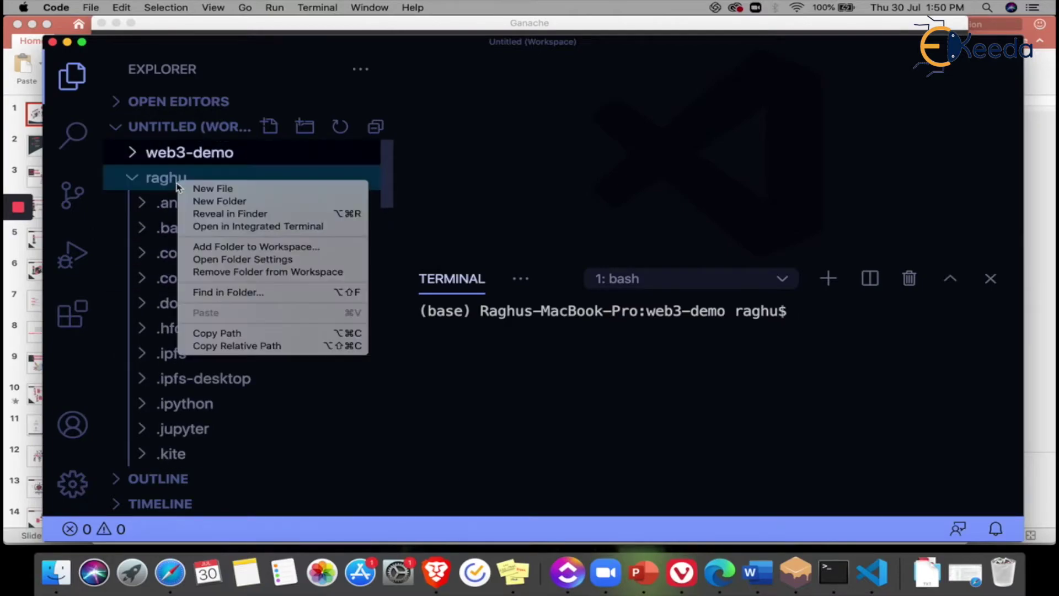
click(273, 206)
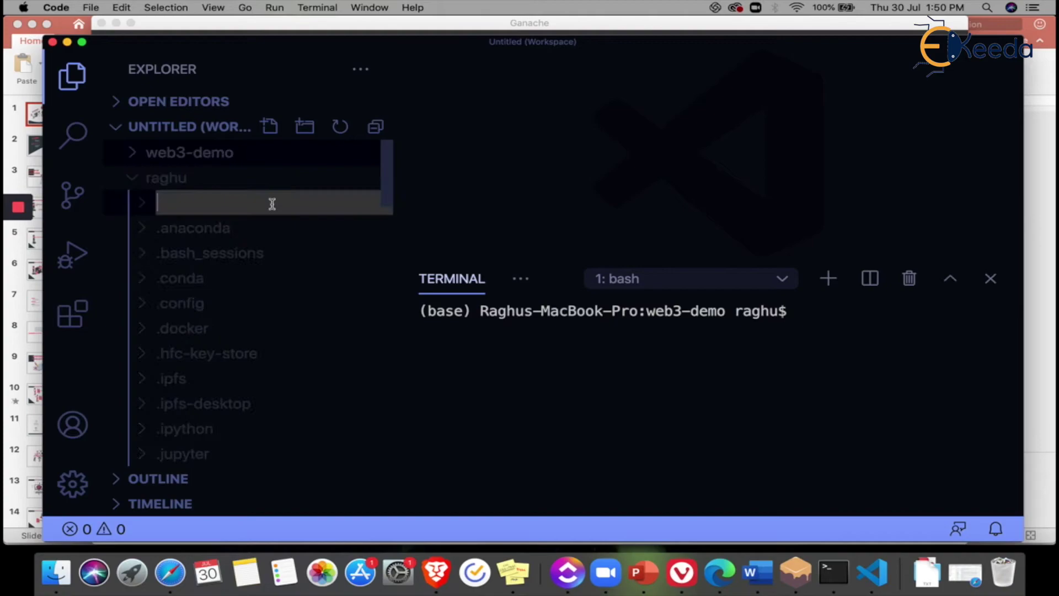
text(Ethereum Ma)
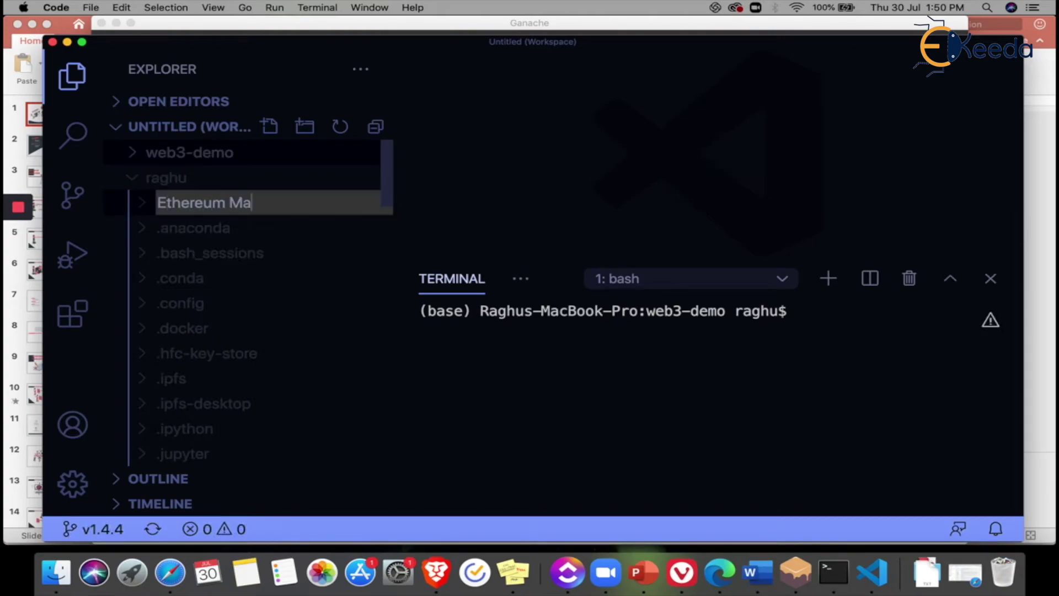
text(sterclass)
key(Return)
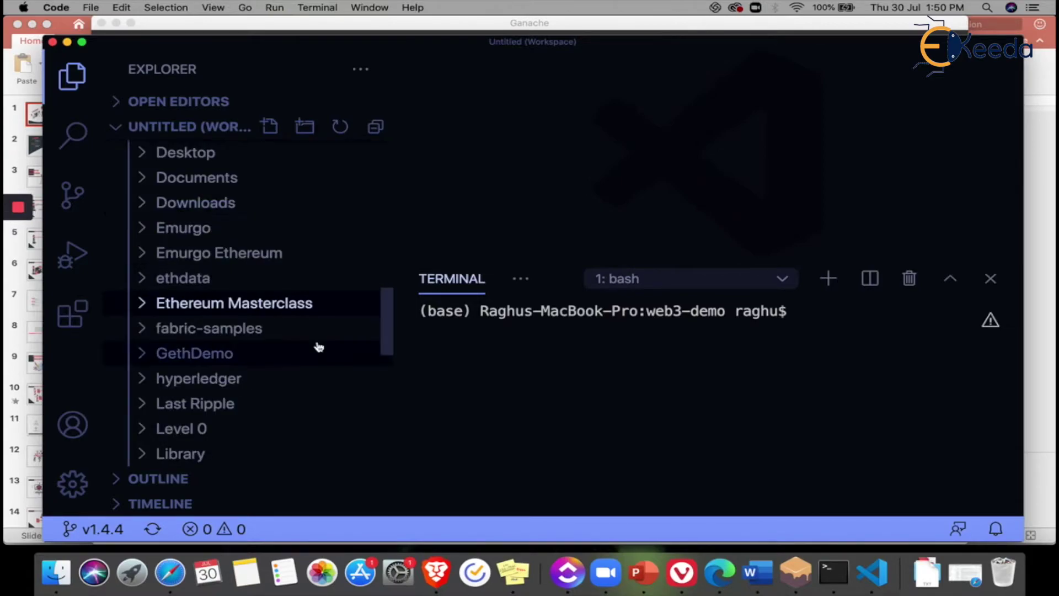
Open a terminal in the Ethereum Masterclass folder, with the Explorer hidden for more room
right_click(218, 304)
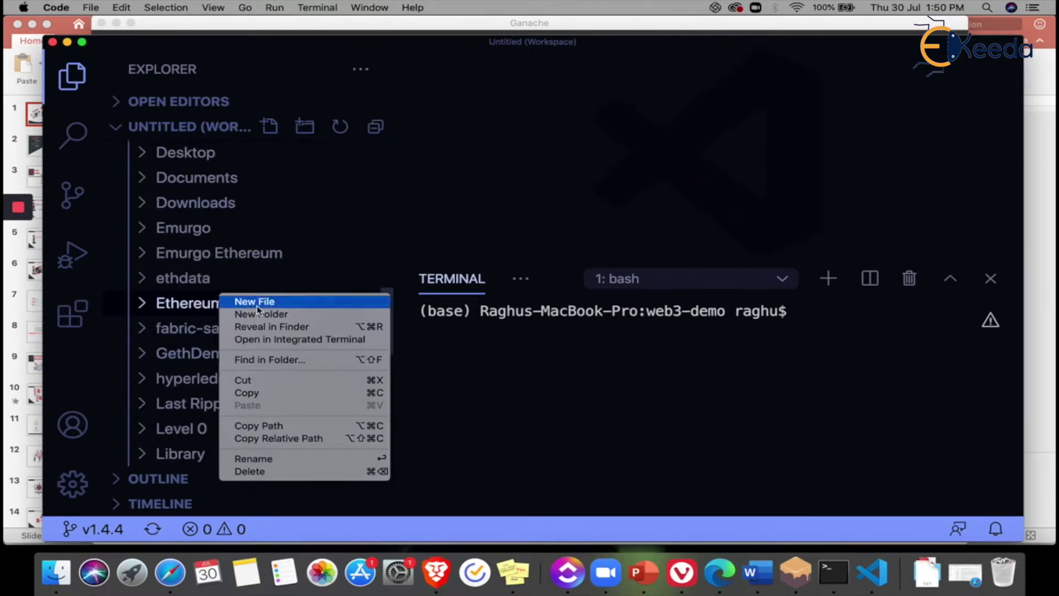
click(287, 340)
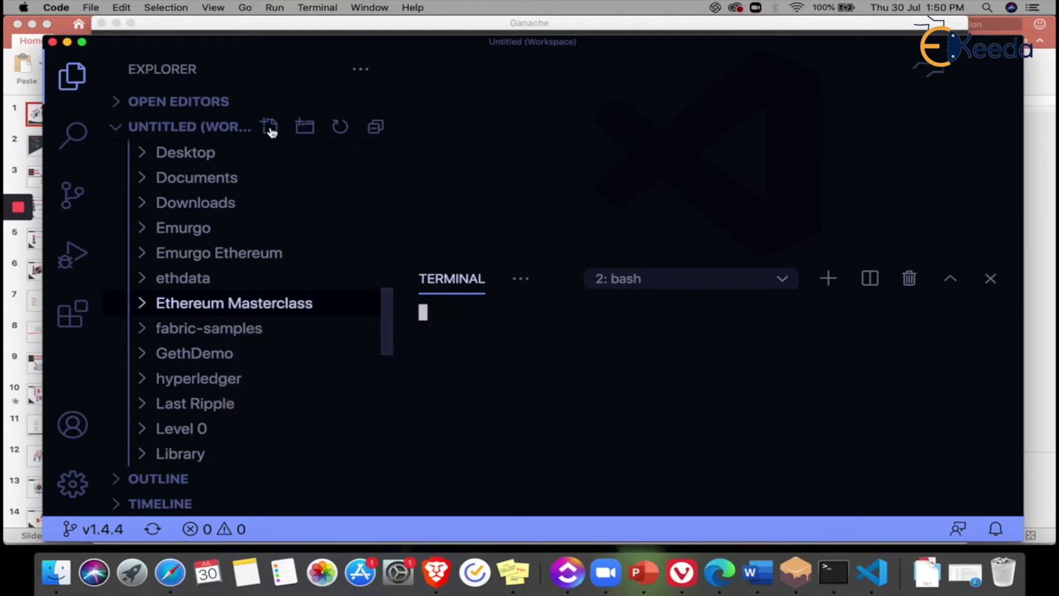
scroll(175, 248, down, 5)
scroll(170, 251, up, 4)
scroll(171, 250, up, 2)
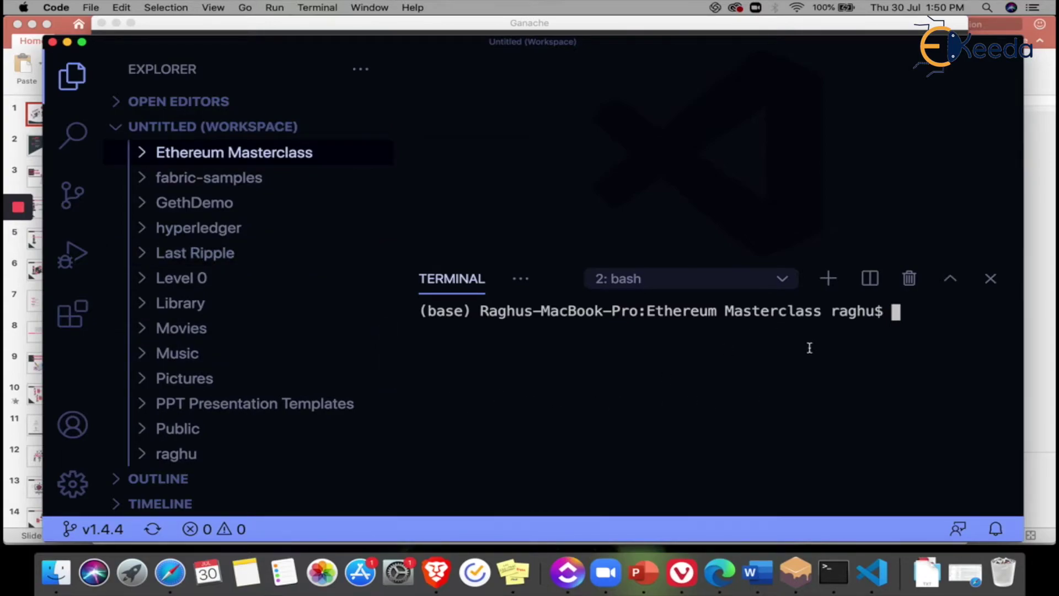
click(72, 77)
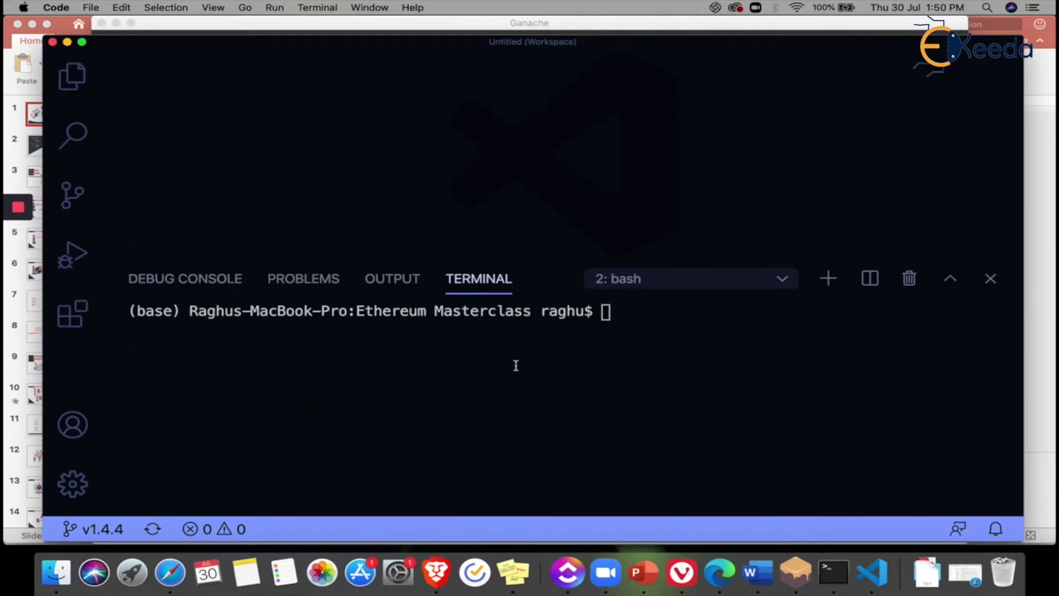
click(688, 384)
text(truffle init)
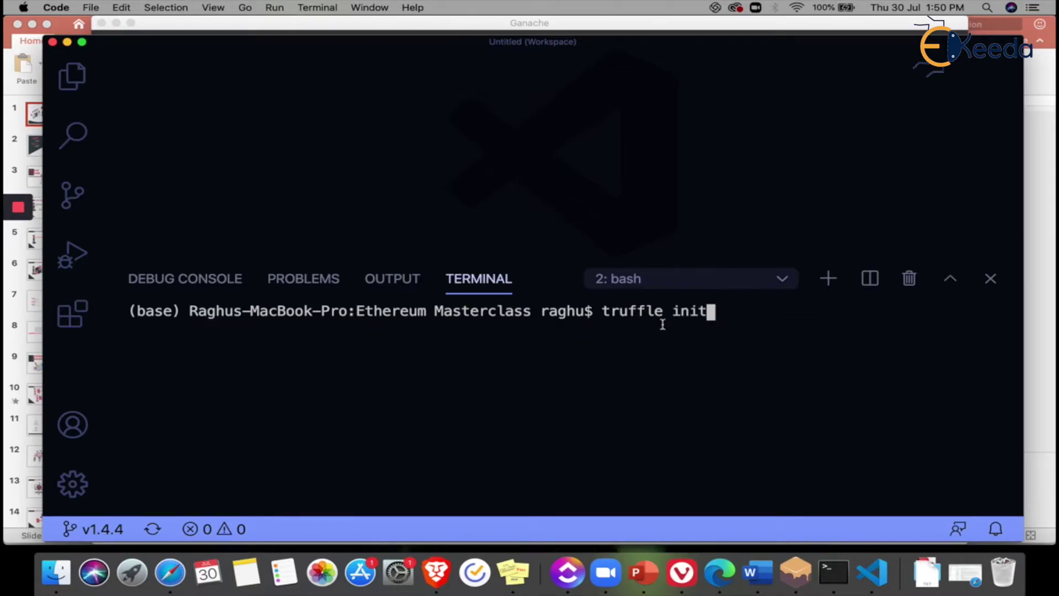
Run truffle --help and highlight the init command and its description
key(BackSpace)
key(BackSpace)
key(BackSpace)
text(--he)
text(lp)
key(Return)
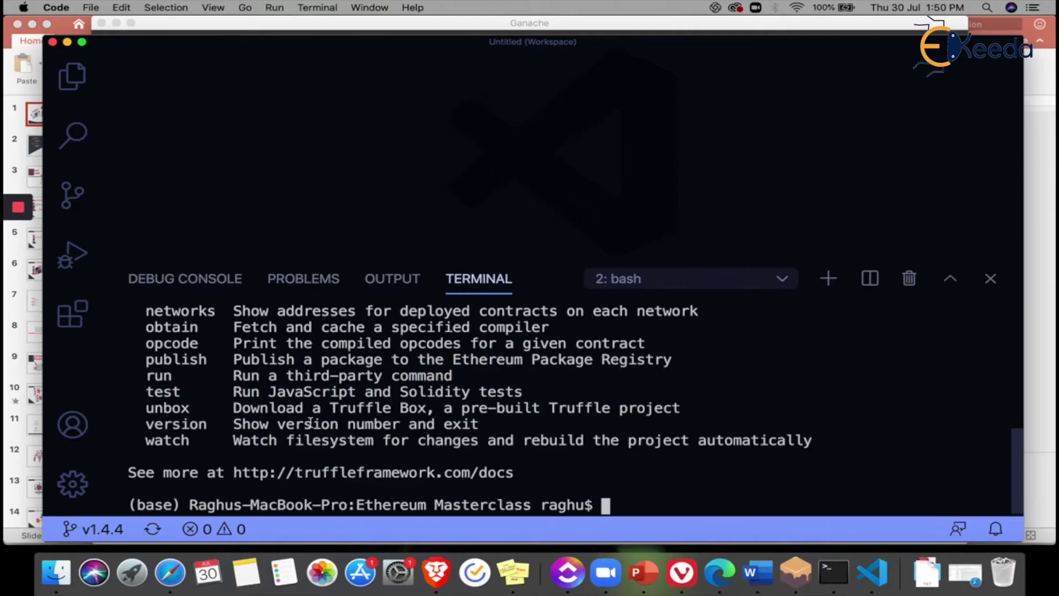
scroll(311, 419, up, 5)
double_click(162, 375)
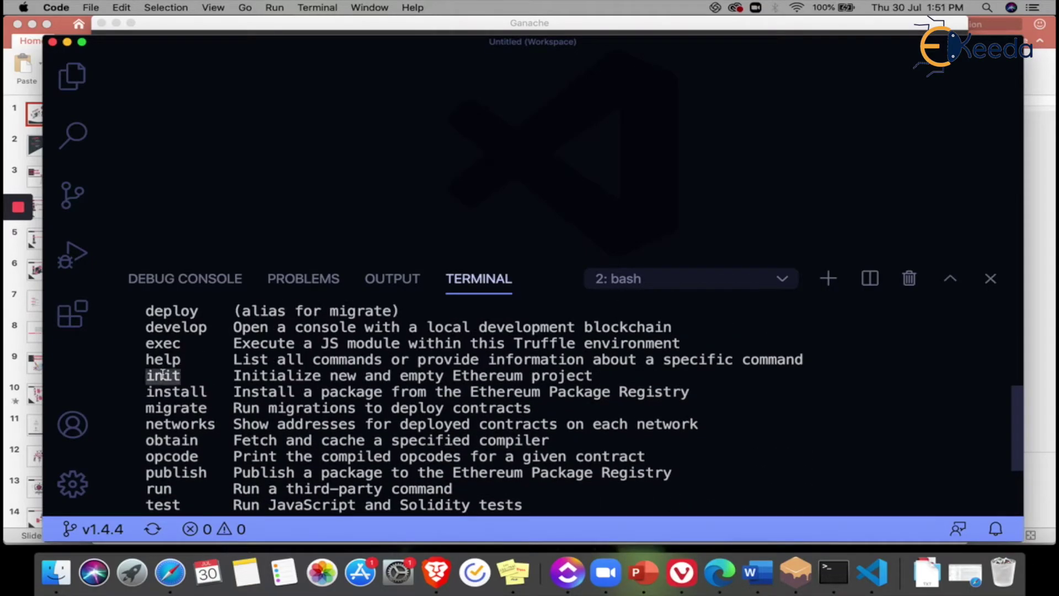
double_click(487, 376)
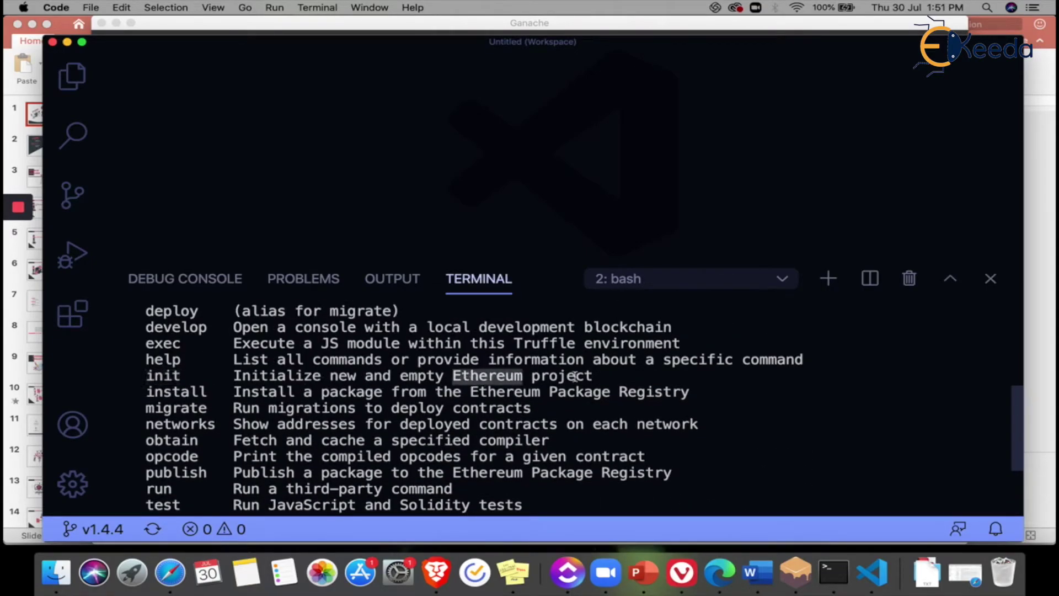
double_click(573, 377)
scroll(651, 387, down, 5)
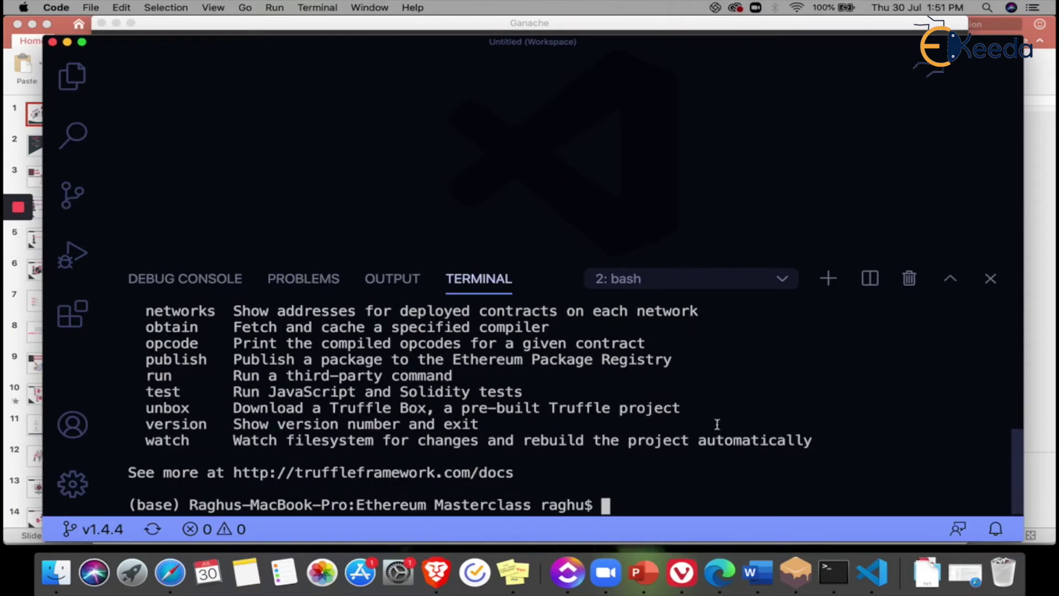
text(clear)
Clear the terminal, run truffle init, and highlight its 'successful' and 'sweet!' output
key(Return)
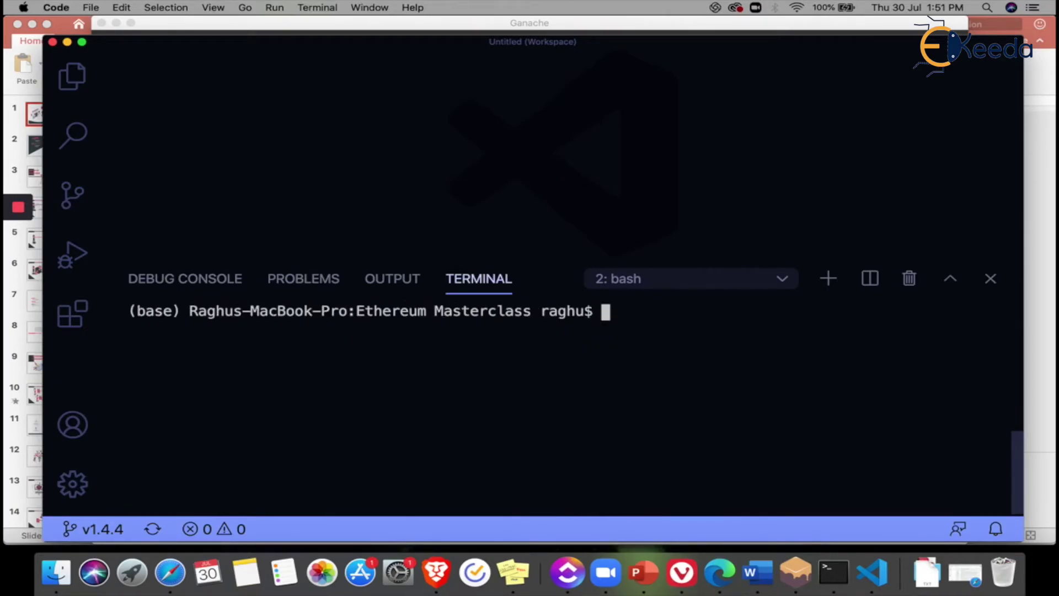
text(truffle init)
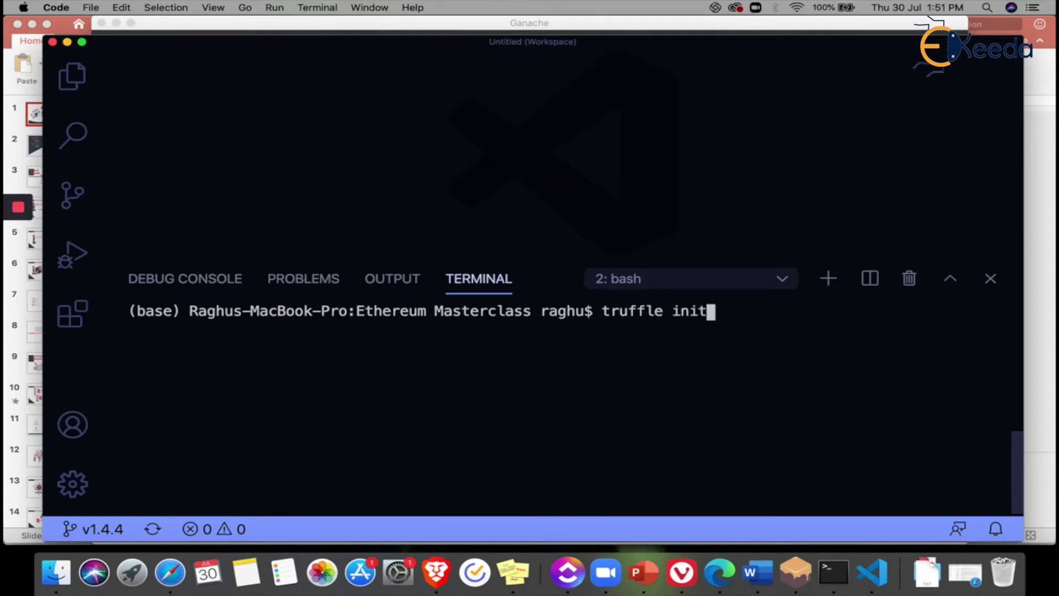
key(Return)
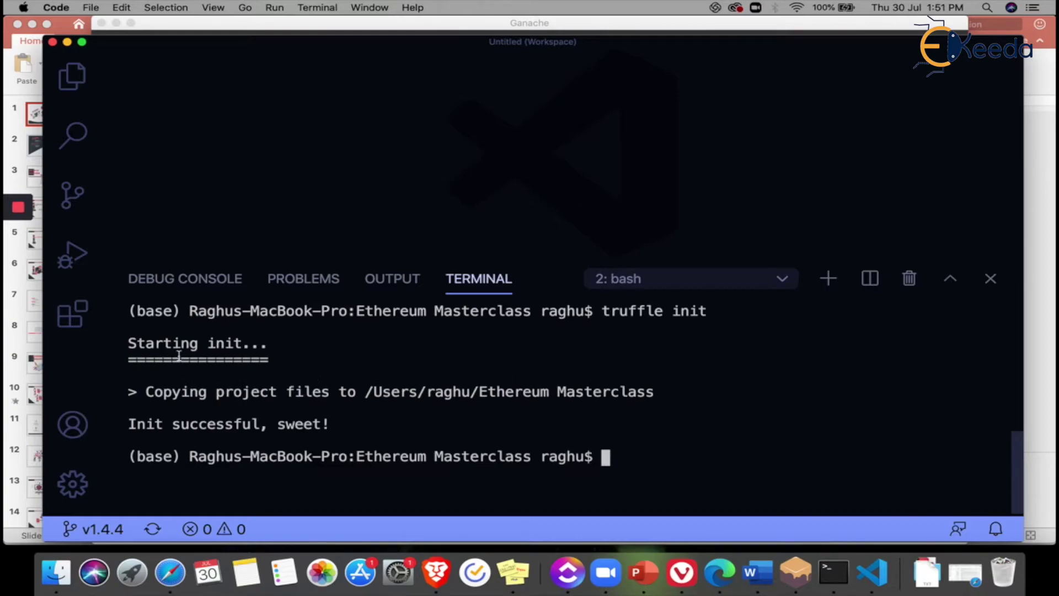
double_click(183, 425)
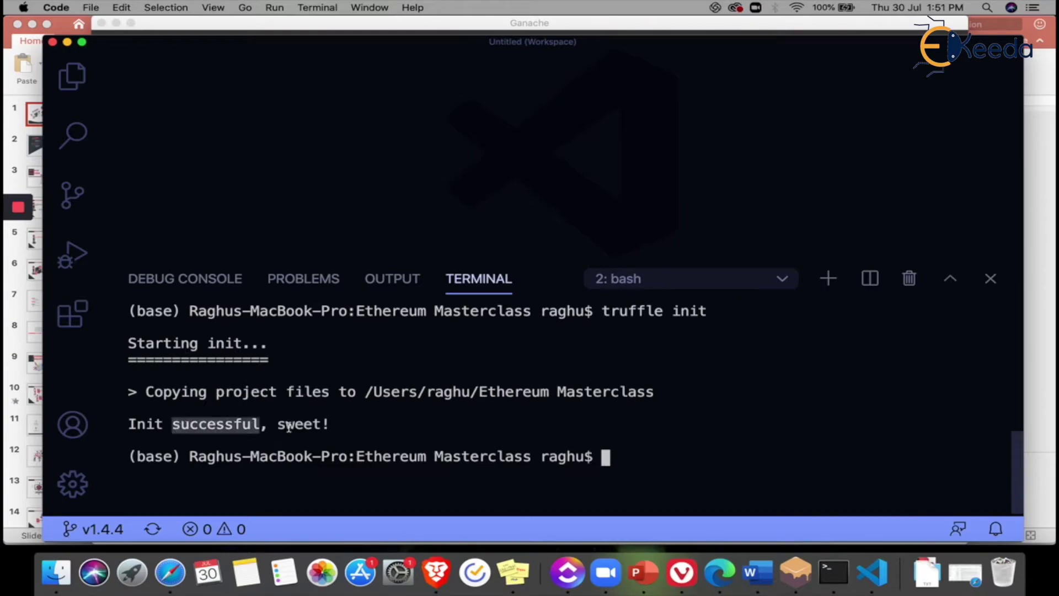
double_click(289, 426)
click(397, 409)
Expand Ethereum Masterclass, contracts, migrations and test in the Explorer, then open truffle-config.js
click(72, 76)
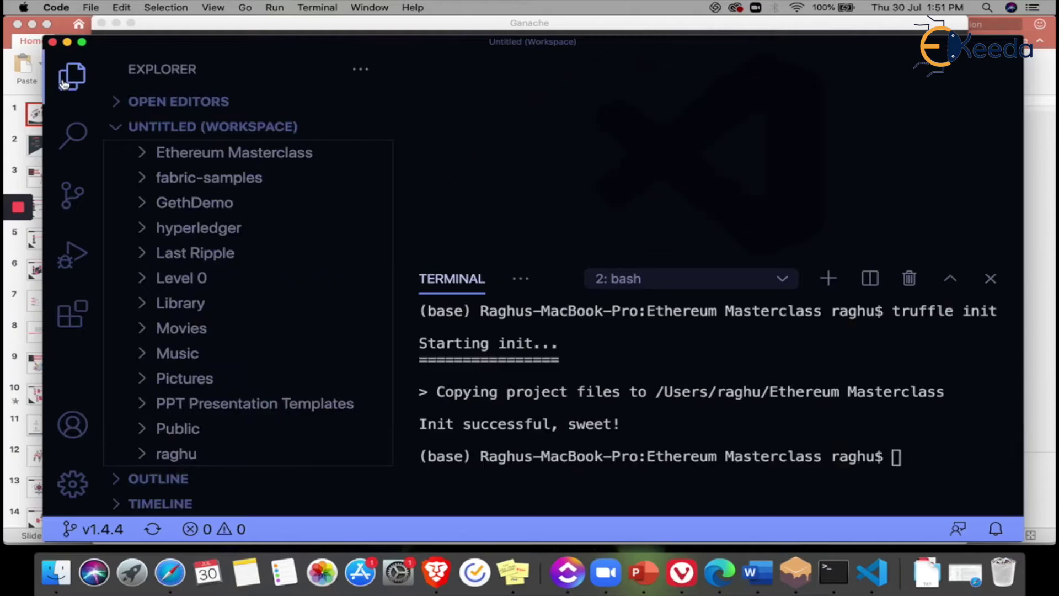
click(188, 153)
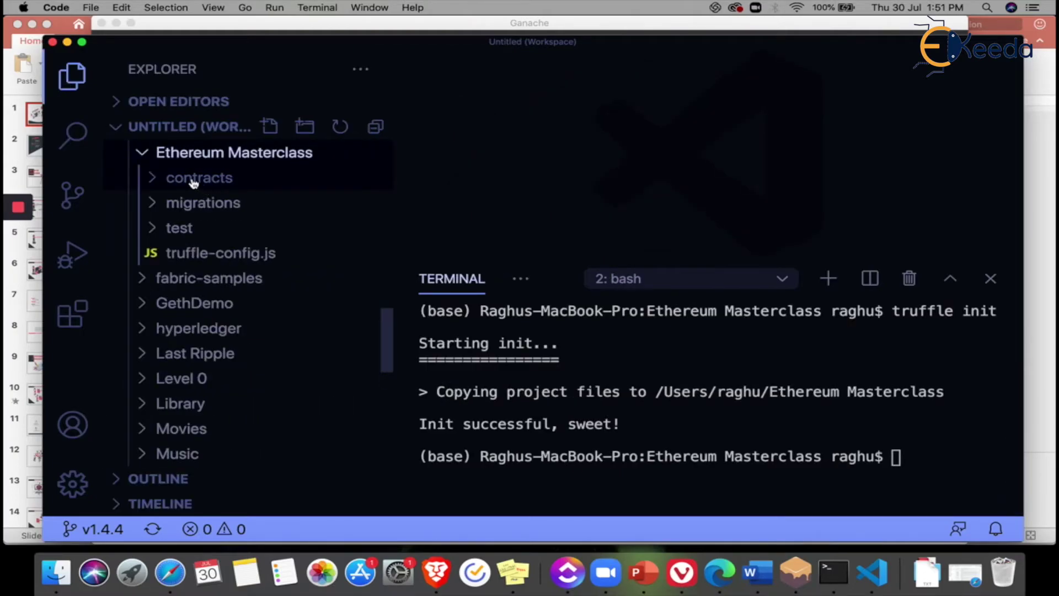
click(193, 177)
click(203, 227)
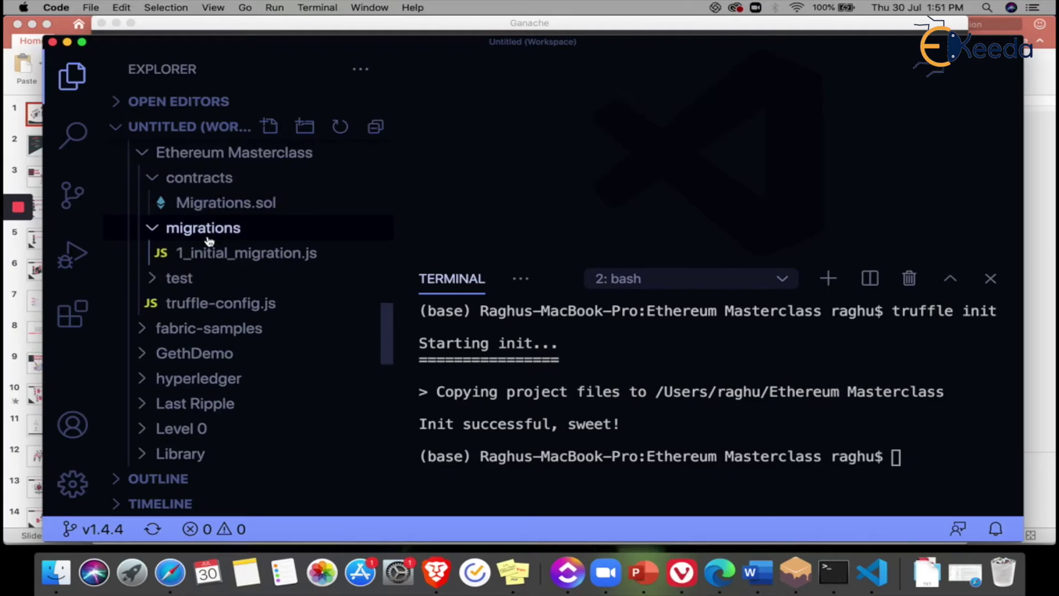
click(180, 278)
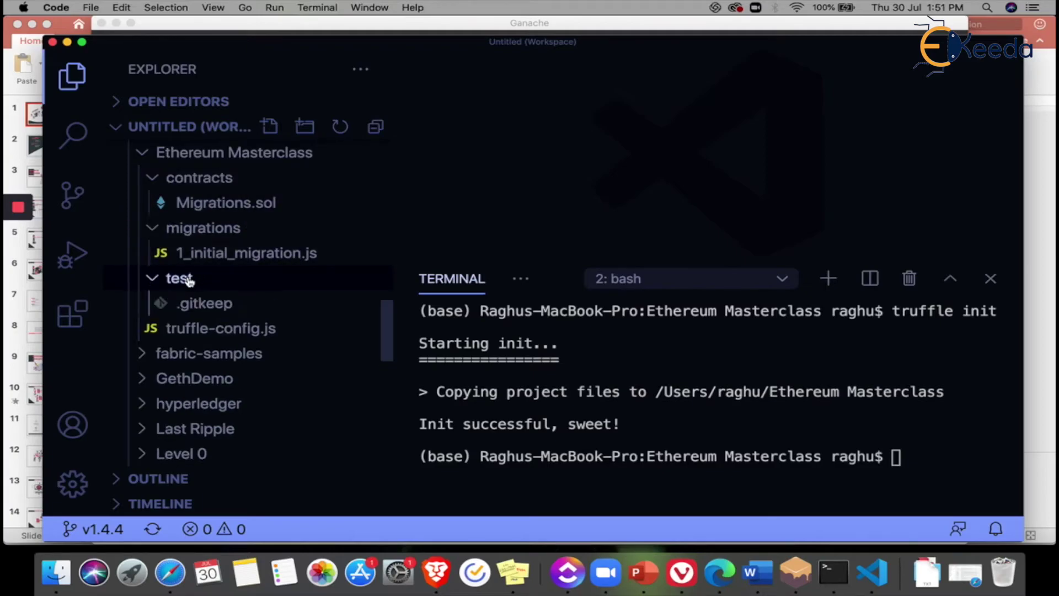
click(218, 329)
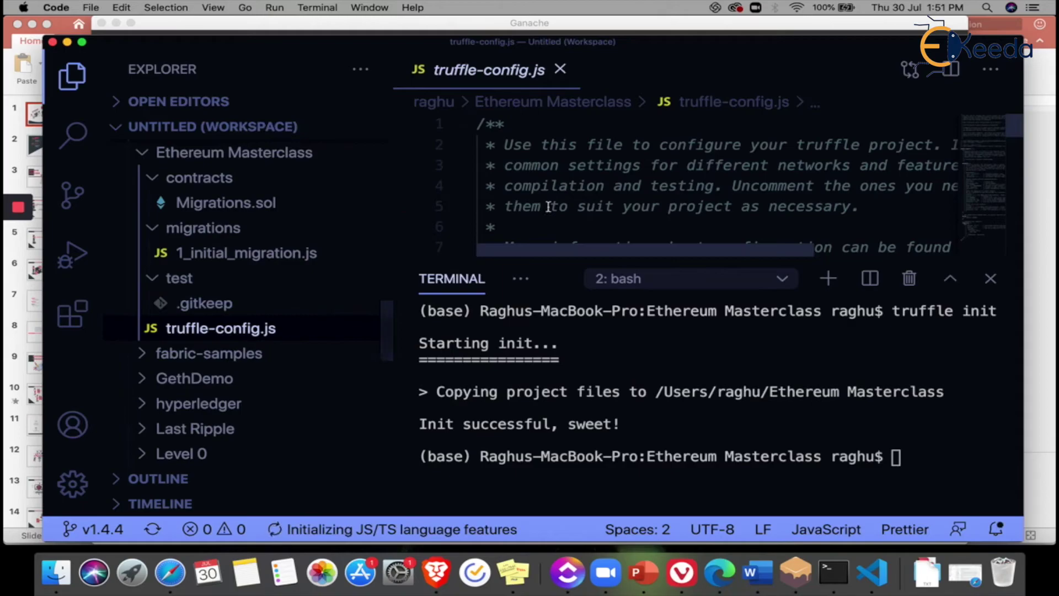
scroll(547, 206, down, 3)
scroll(546, 206, down, 3)
scroll(547, 207, up, 6)
click(550, 205)
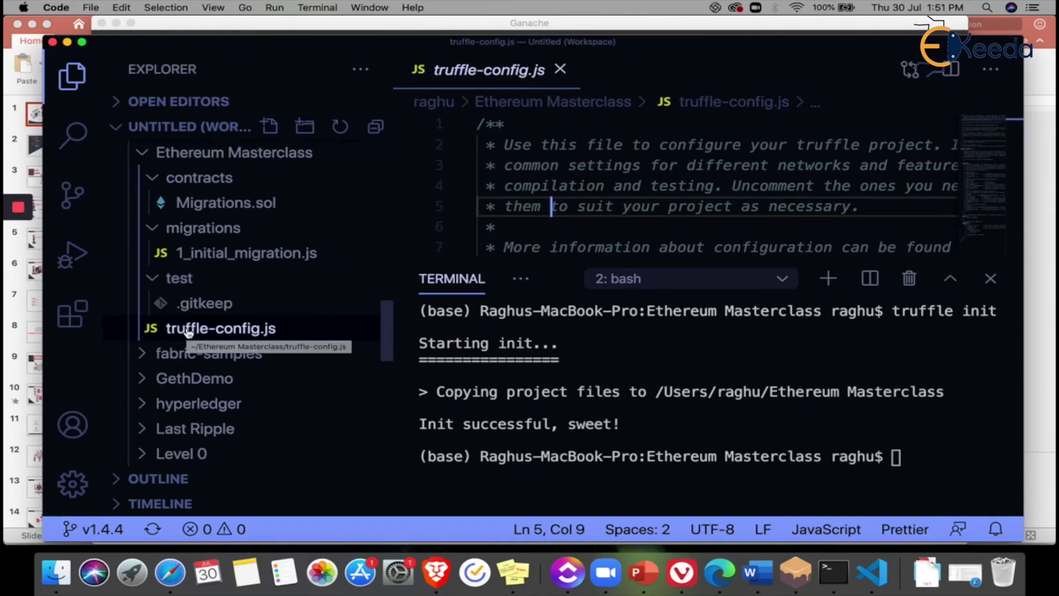
click(543, 228)
scroll(542, 228, down, 5)
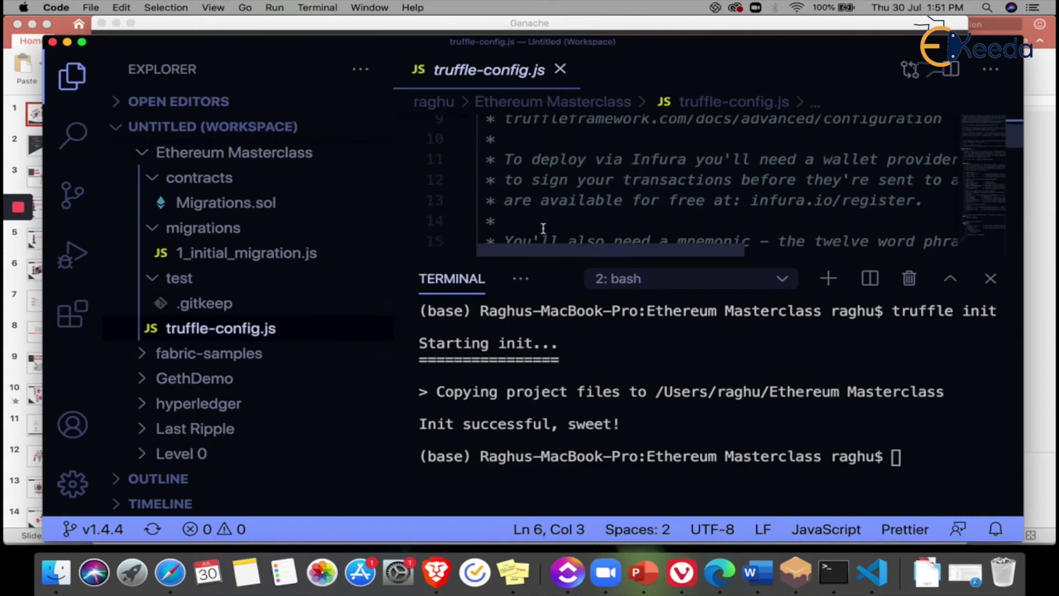
scroll(542, 228, down, 3)
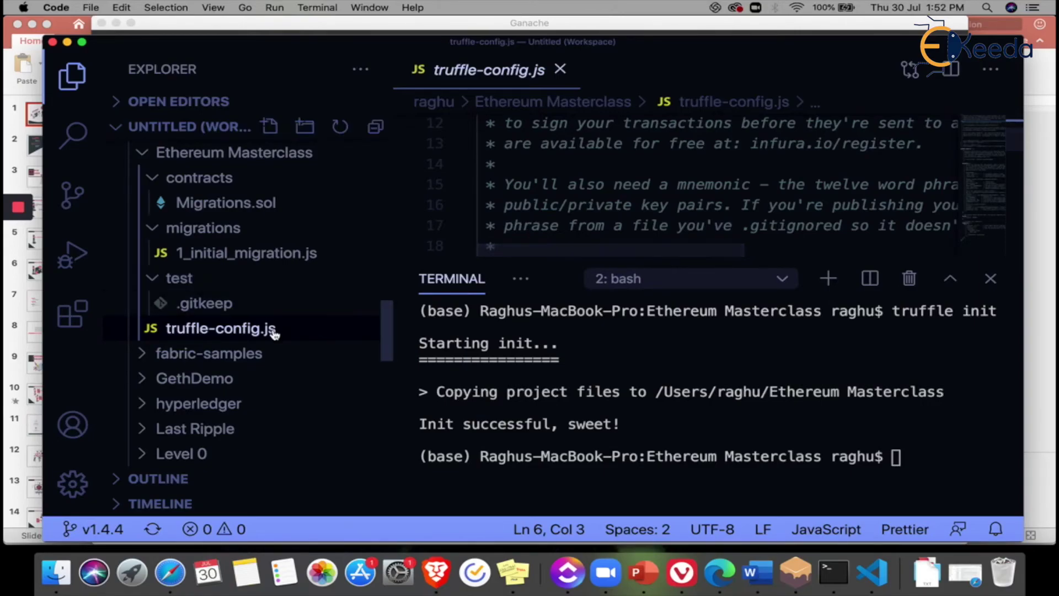
click(597, 183)
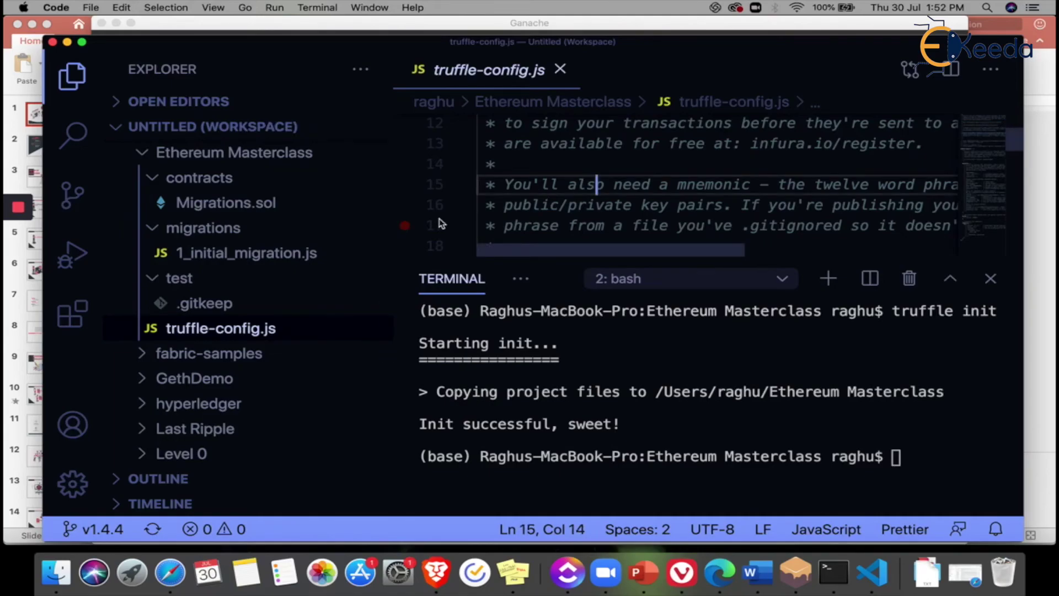